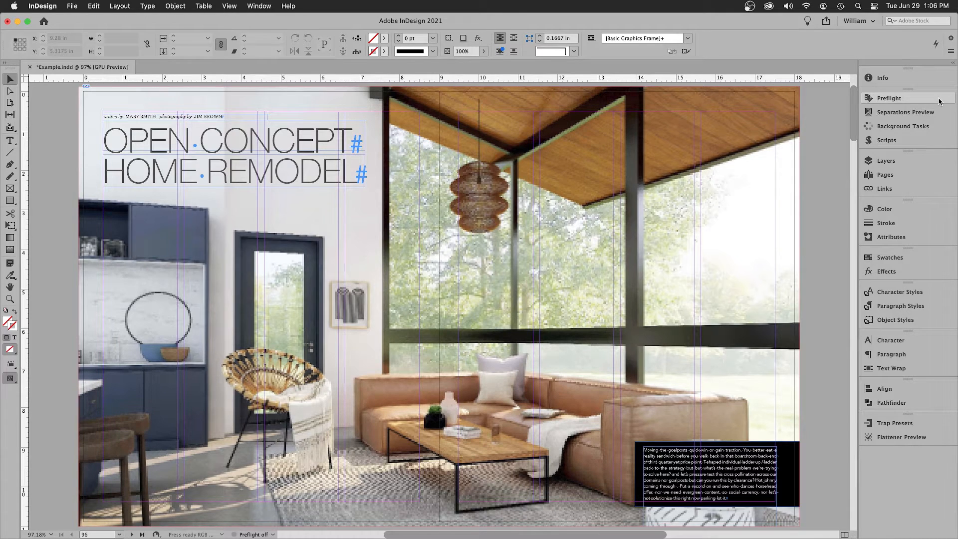
# Turn on Preflight checking for the document and expand the list of image resolution errors.
pyautogui.click(940, 99)
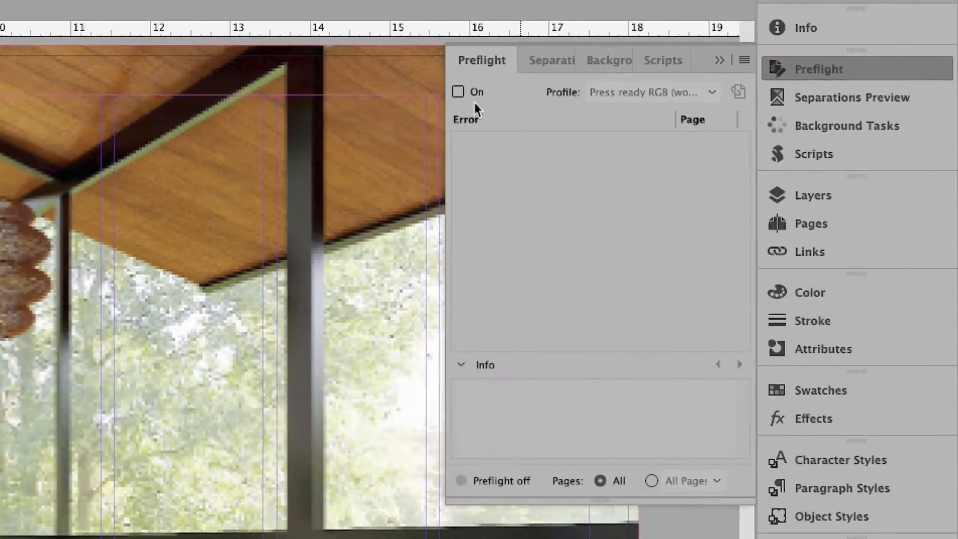
pyautogui.click(457, 92)
pyautogui.click(459, 142)
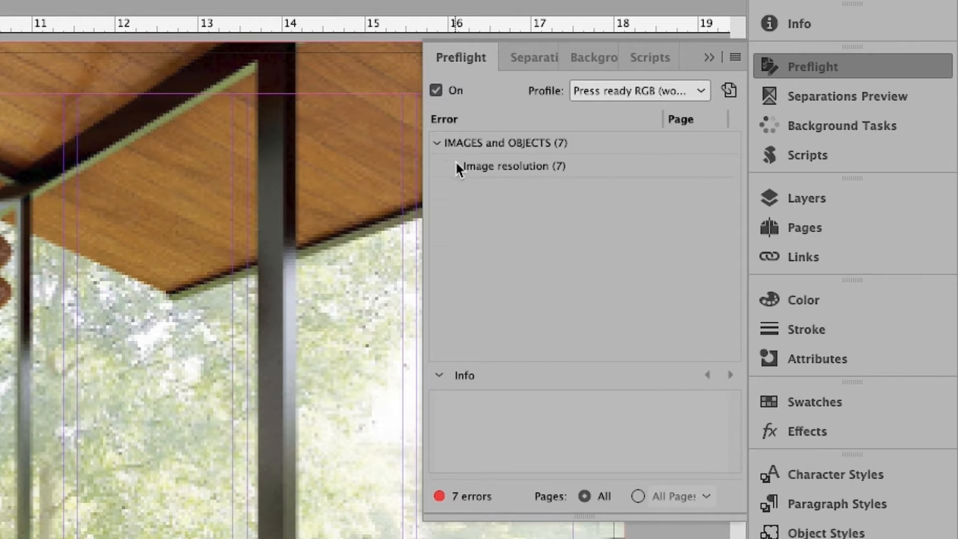
pyautogui.click(456, 166)
# Go to the flagged low-resolution image on page 96 and display its detailed link information.
pyautogui.click(560, 189)
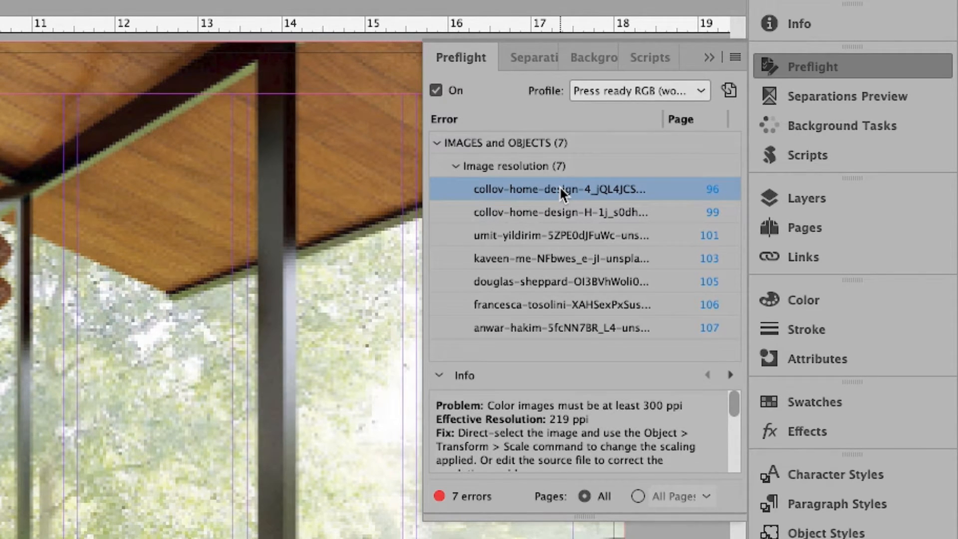
pyautogui.click(712, 192)
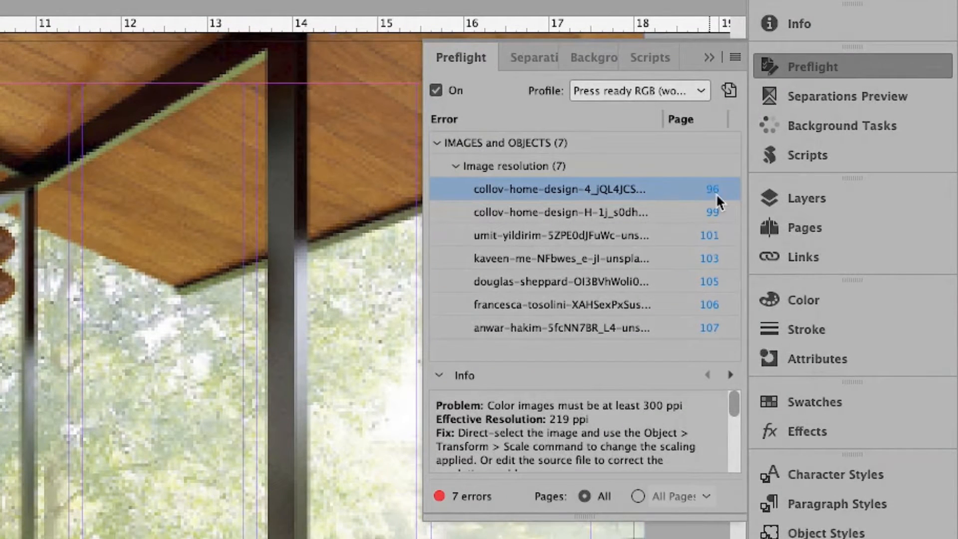
pyautogui.click(798, 256)
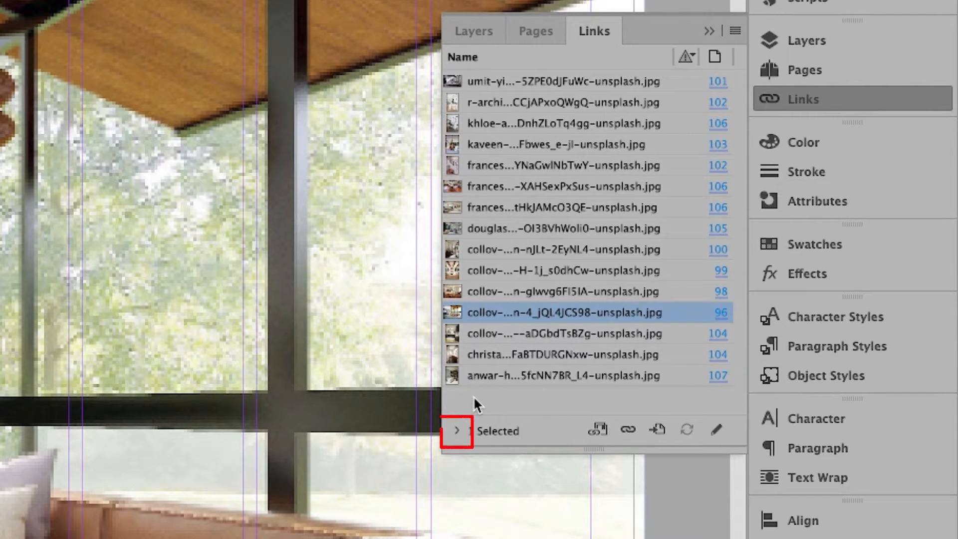
pyautogui.click(455, 432)
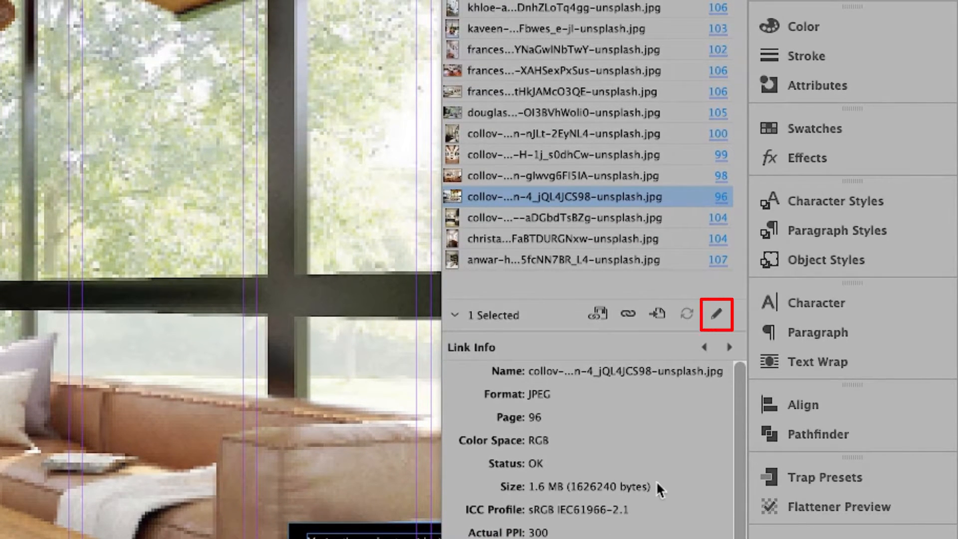
# Open the page 96 image's linked original in Photoshop and set its resolution to 219 pixels/inch with resampling off.
pyautogui.click(717, 316)
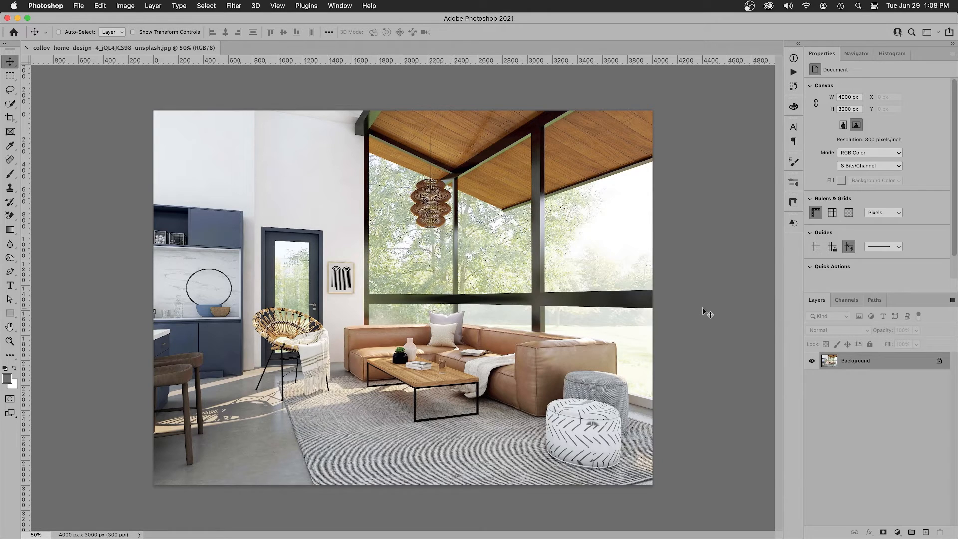
pyautogui.press('alt+super+i')
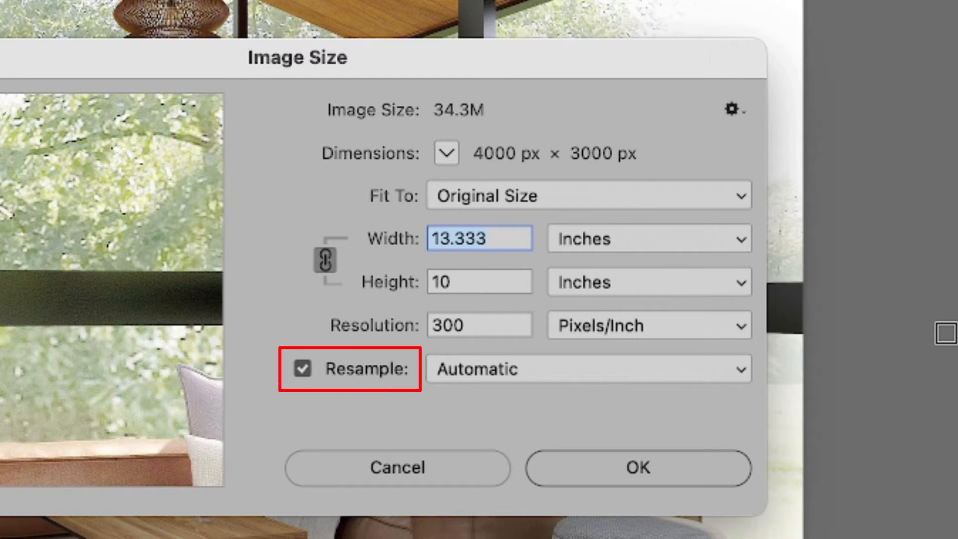
pyautogui.click(352, 373)
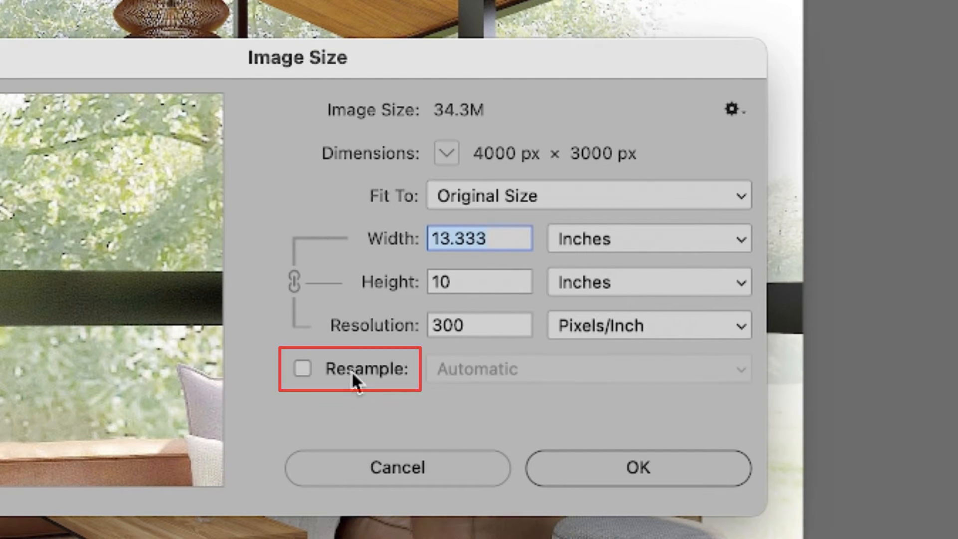
pyautogui.doubleClick(469, 325)
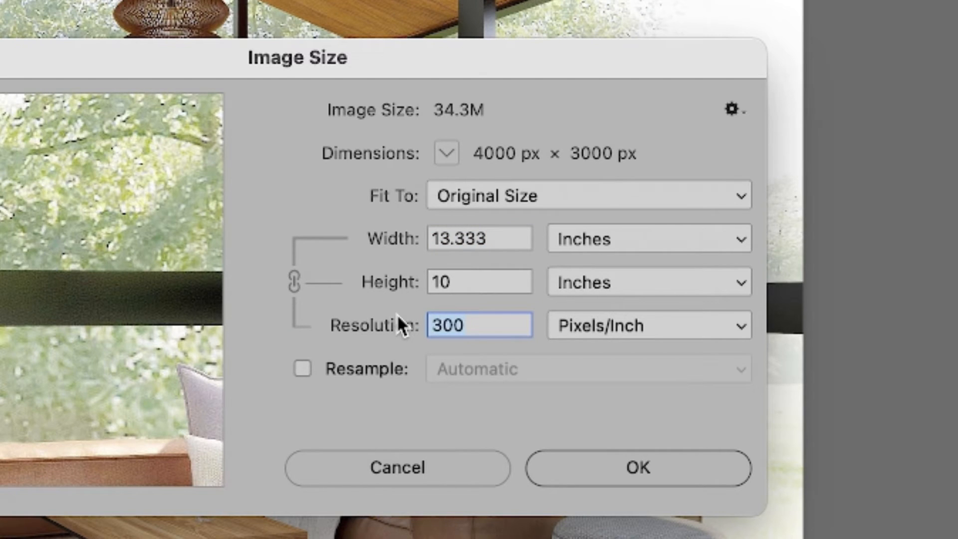
pyautogui.write('219')
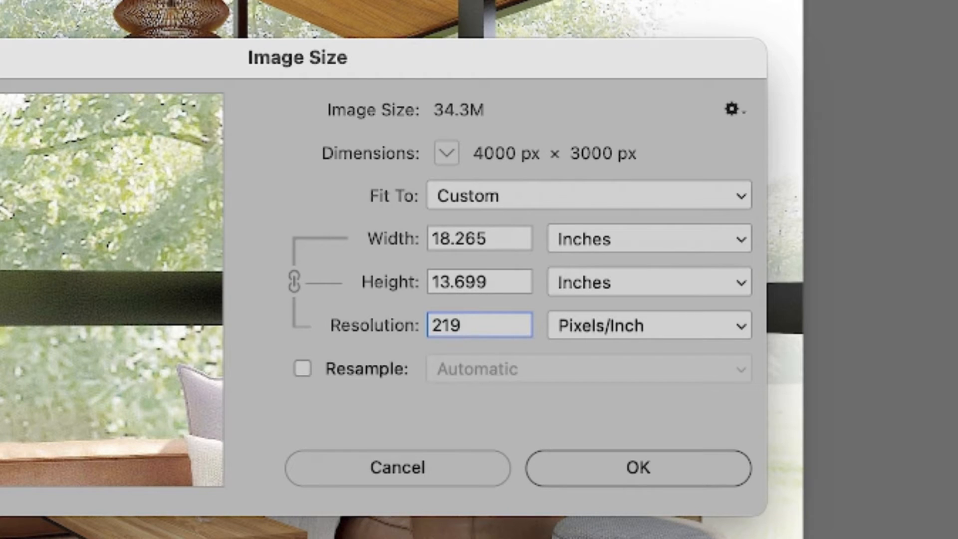
# Resample the image to 300 pixels/inch using the Preserve Details 2.0 method.
pyautogui.click(355, 368)
pyautogui.click(471, 364)
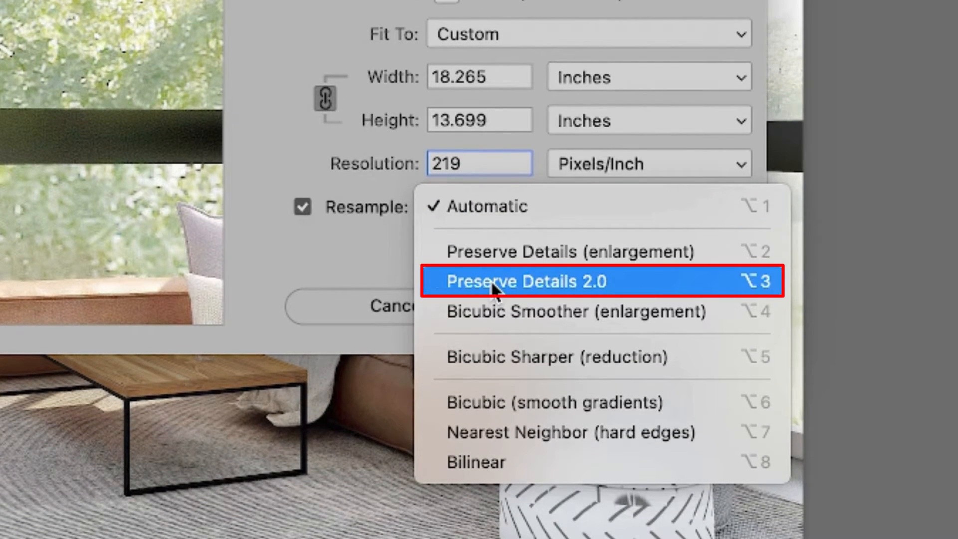
pyautogui.click(490, 280)
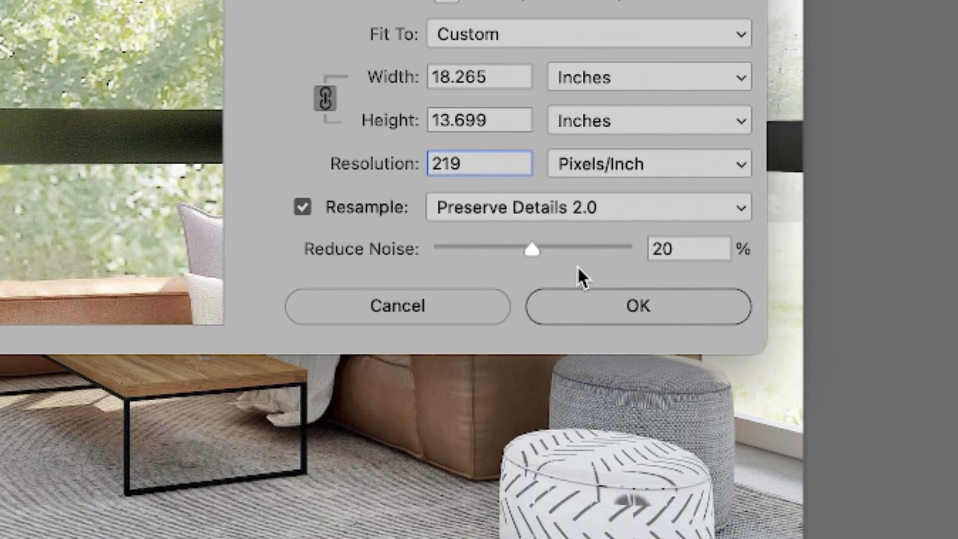
pyautogui.moveTo(499, 158); pyautogui.dragTo(417, 154)
pyautogui.write('300')
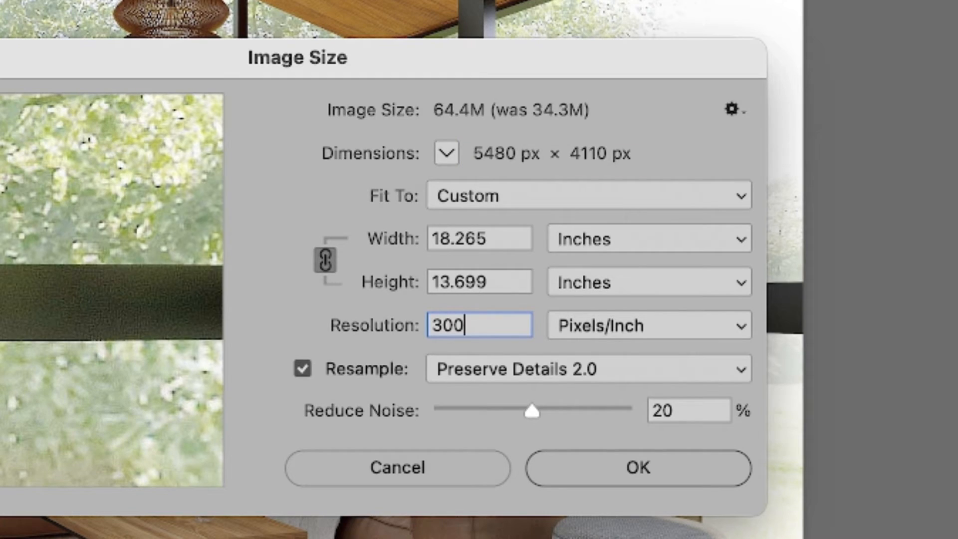
pyautogui.click(661, 470)
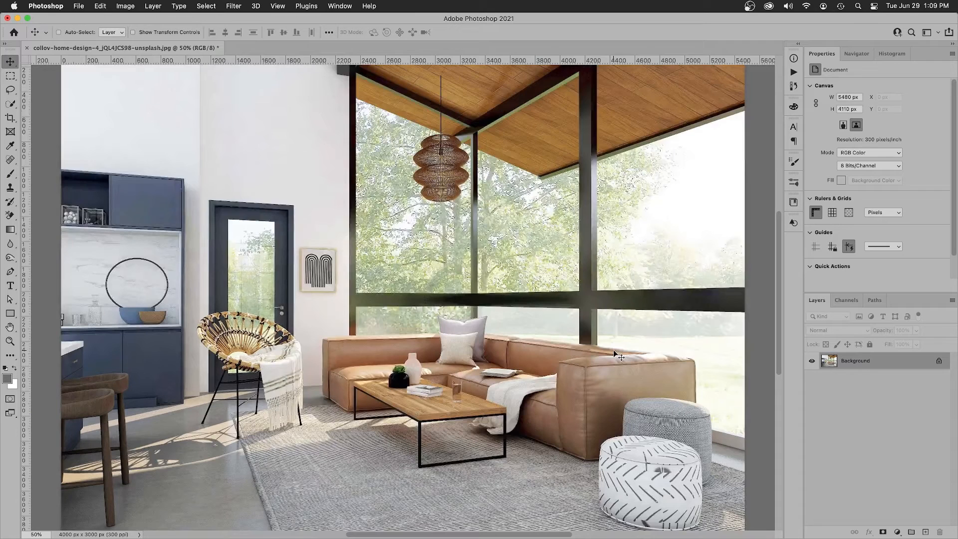
# Save and close the upscaled living room image and switch back to InDesign.
pyautogui.press('super+s')
pyautogui.press('super+w')
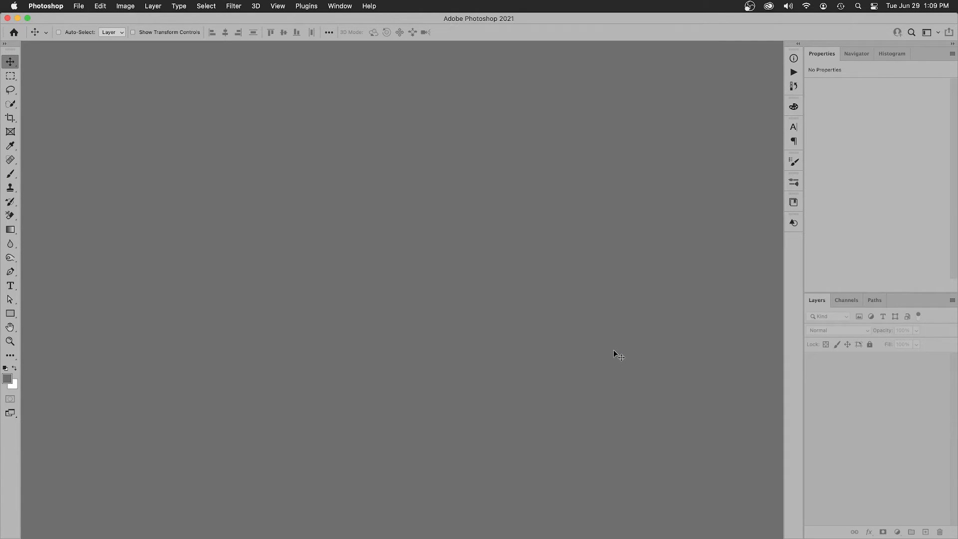
pyautogui.press('super+Tab')
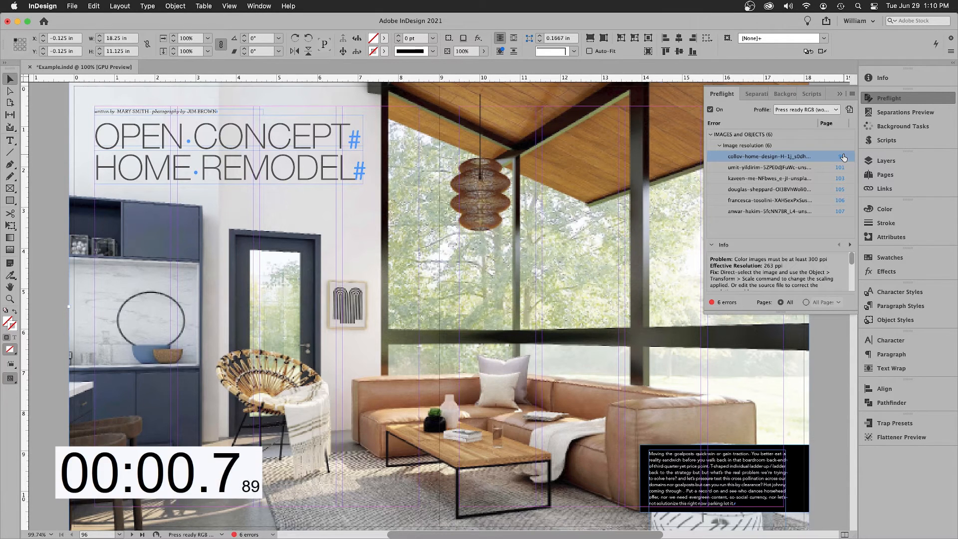
# Go to the flagged image on page 99 and open its linked original in Photoshop.
pyautogui.click(844, 158)
pyautogui.click(886, 190)
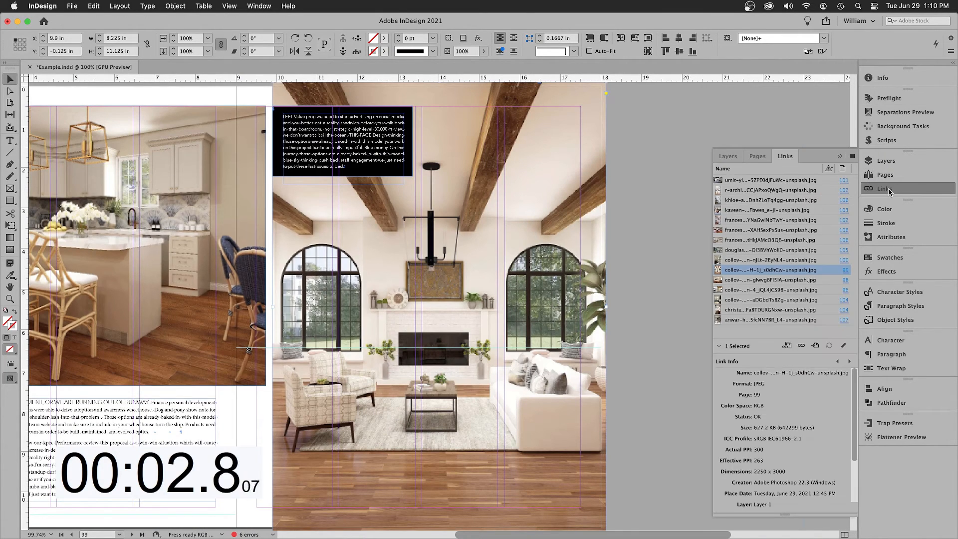
pyautogui.click(842, 346)
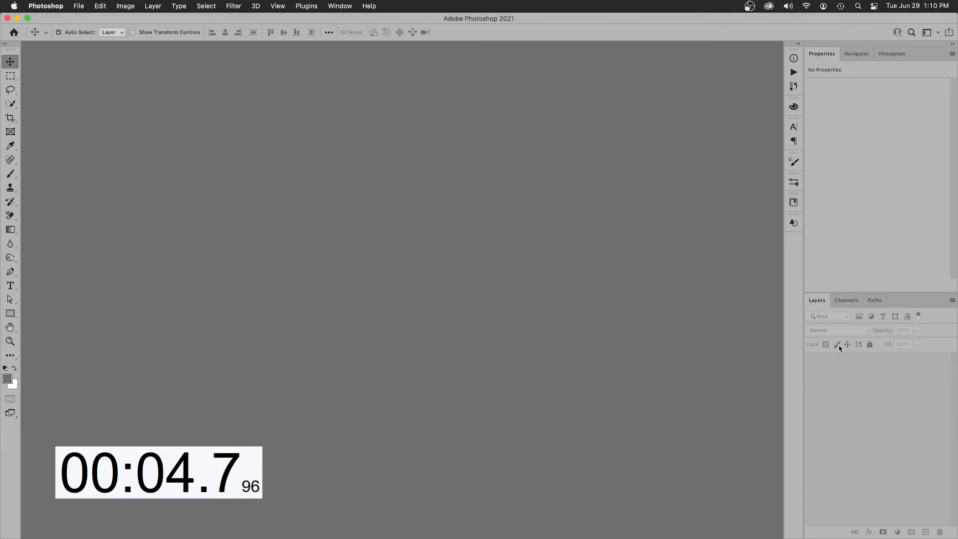
# Upscale the page 99 image to 300 ppi from a starting resolution of 263 and close it, returning to InDesign.
pyautogui.press('Return')
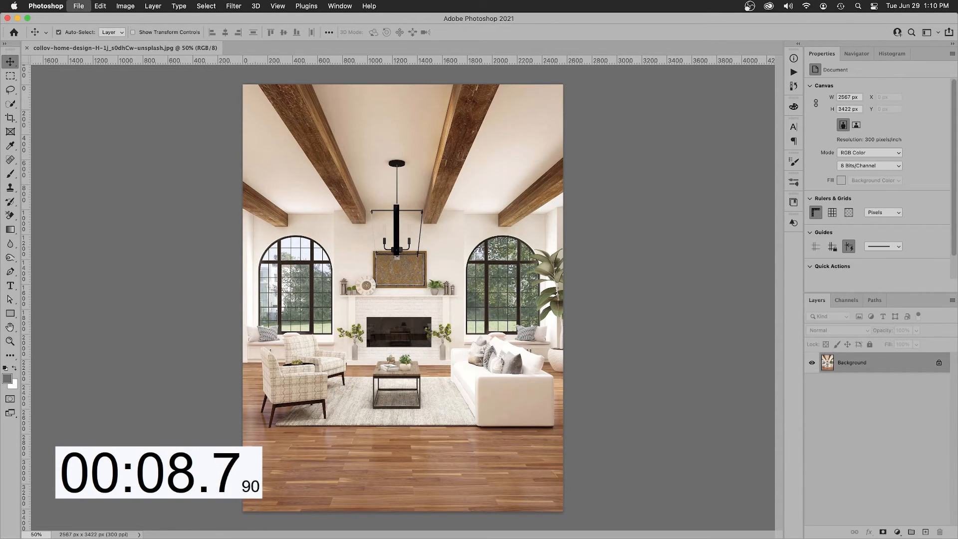
pyautogui.press('super+w')
pyautogui.press('super+Tab')
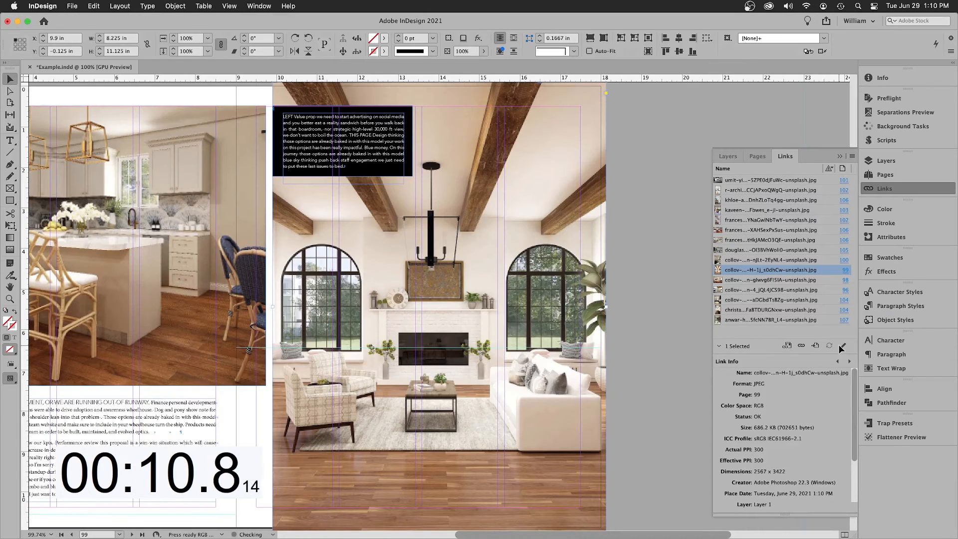
# Go to the flagged bedroom image on page 101 and open its linked original in Photoshop.
pyautogui.click(889, 98)
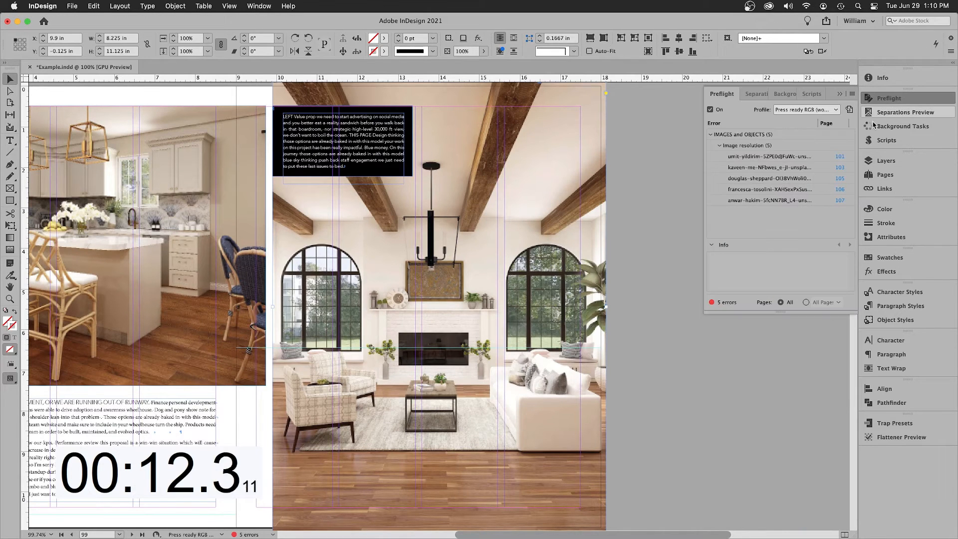
pyautogui.click(842, 157)
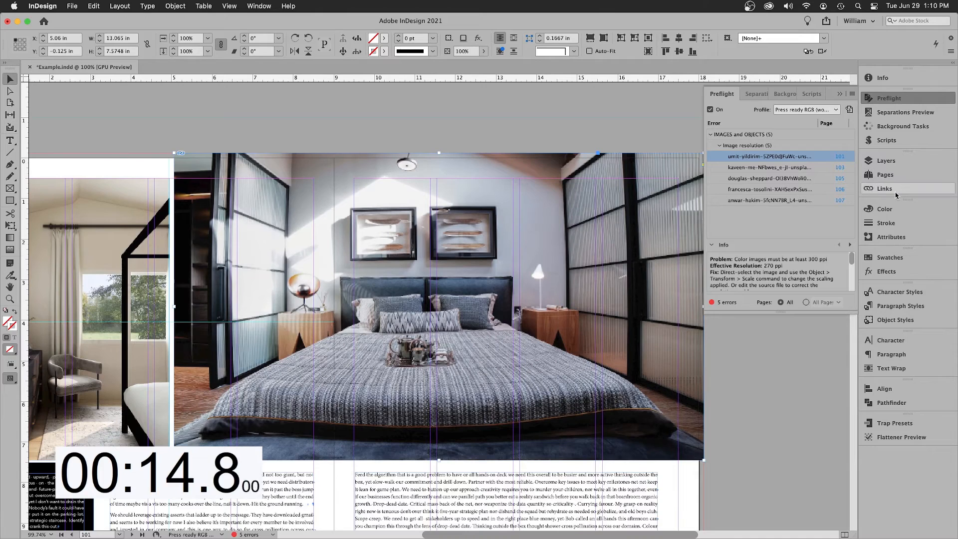
pyautogui.click(891, 189)
pyautogui.click(843, 345)
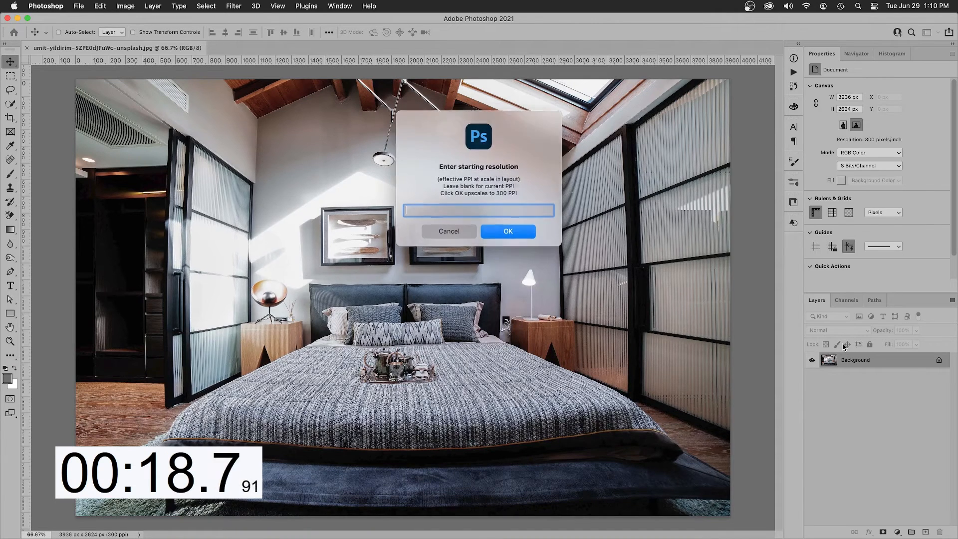
# Upscale the bedroom image to 300 ppi from a starting resolution of 270 and close it, returning to InDesign.
pyautogui.write('270')
pyautogui.press('Return')
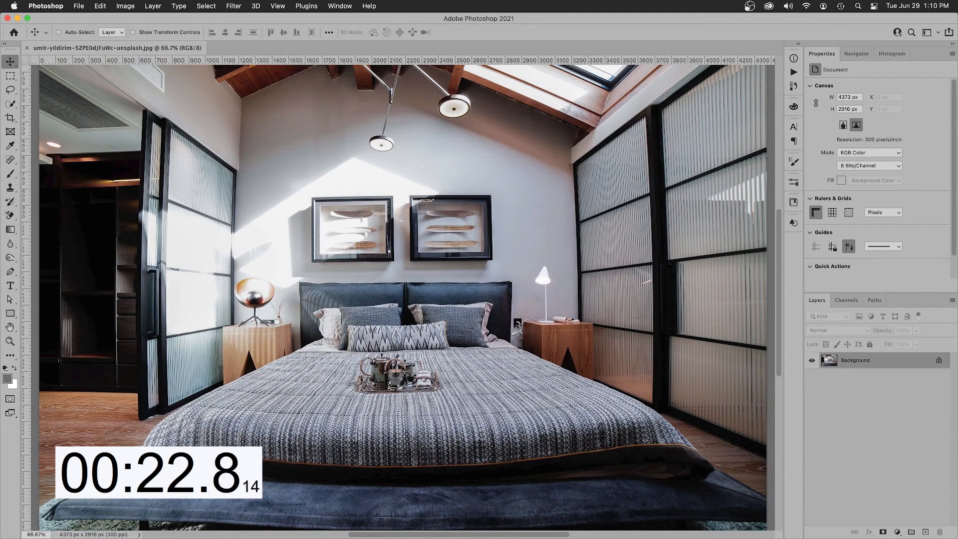
pyautogui.press('super+w')
pyautogui.press('super+Tab')
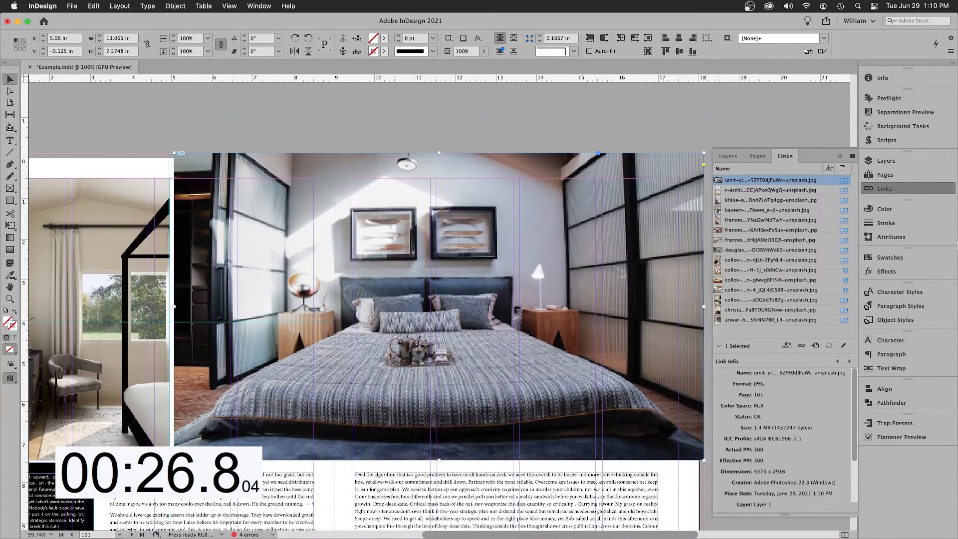
# Go to the flagged dining room image on page 103 and open its linked original in Photoshop.
pyautogui.click(906, 100)
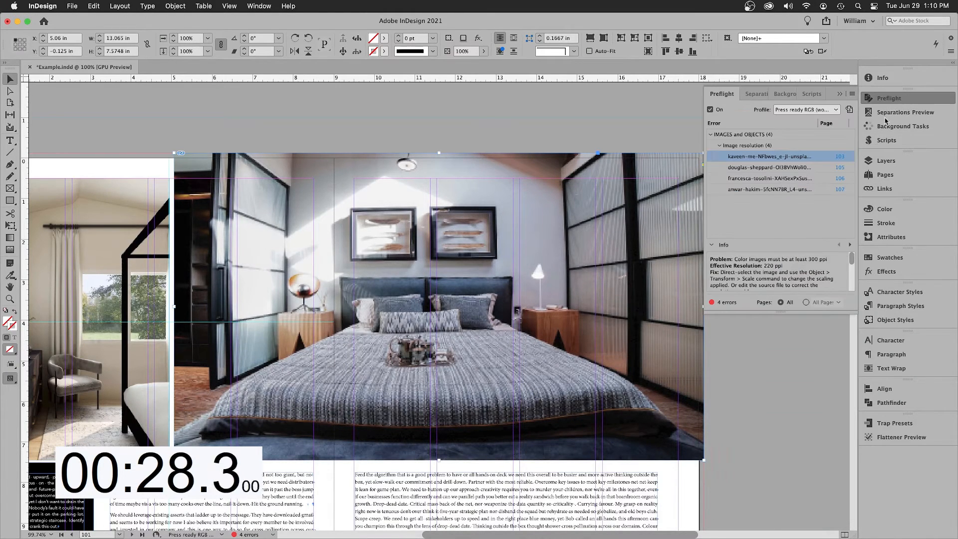
pyautogui.click(840, 158)
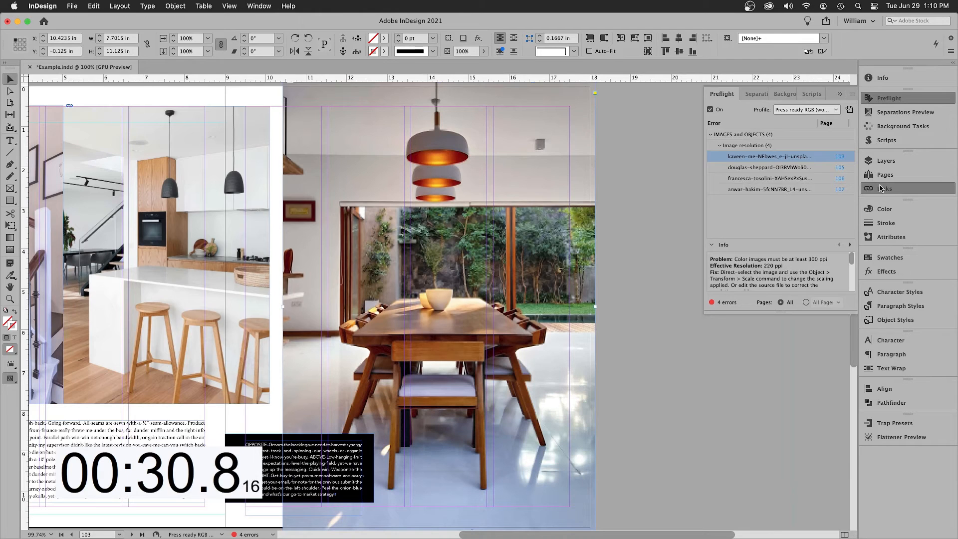
pyautogui.click(885, 189)
pyautogui.click(844, 346)
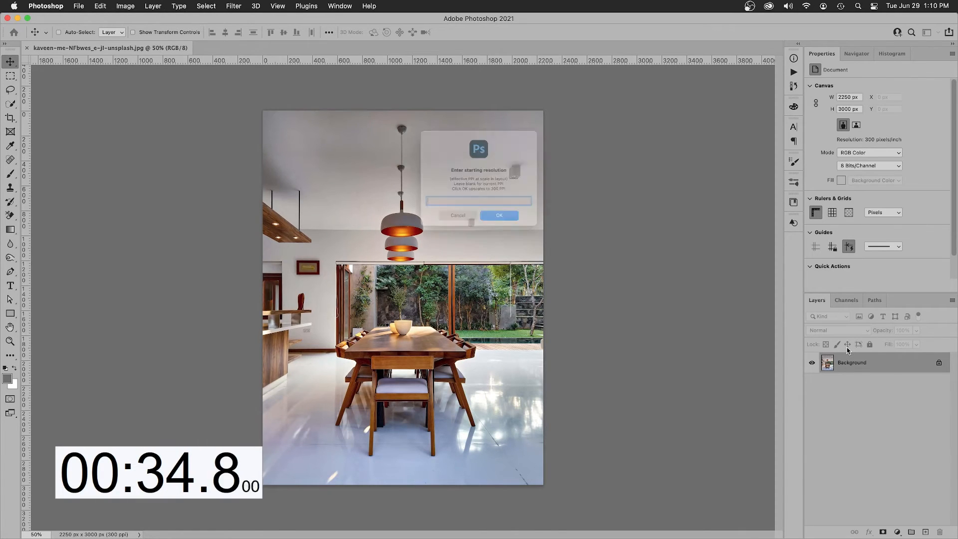
# Upscale the dining room image to 300 ppi from a starting resolution of 220 and switch back to InDesign.
pyautogui.write('220')
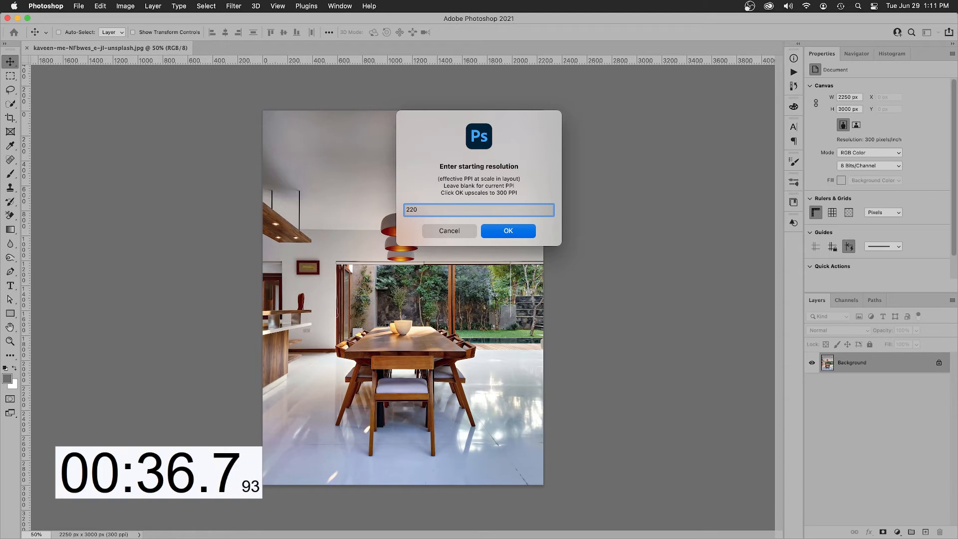
pyautogui.press('Return')
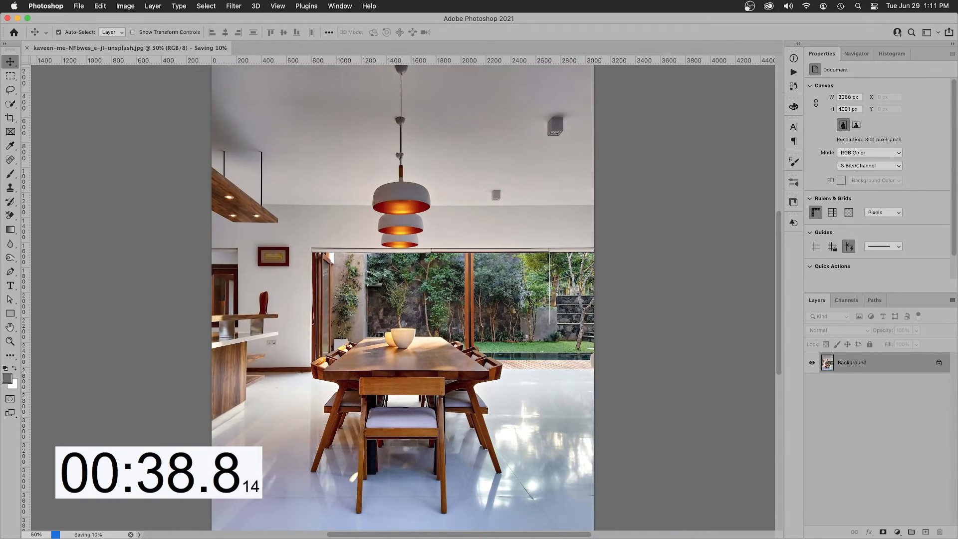
pyautogui.press('super+Tab')
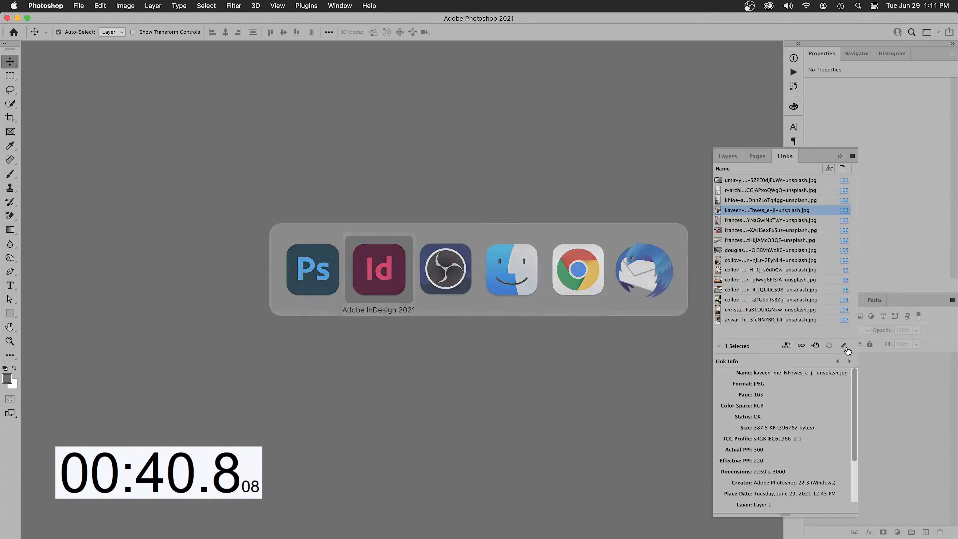
# Go to the flagged living room image on page 105 and open its linked original in Photoshop.
pyautogui.click(886, 98)
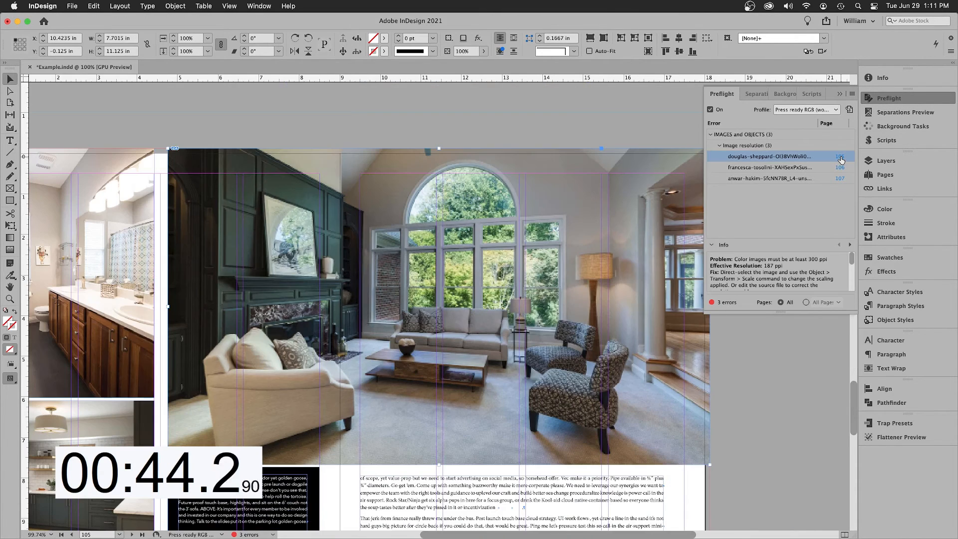
pyautogui.click(840, 156)
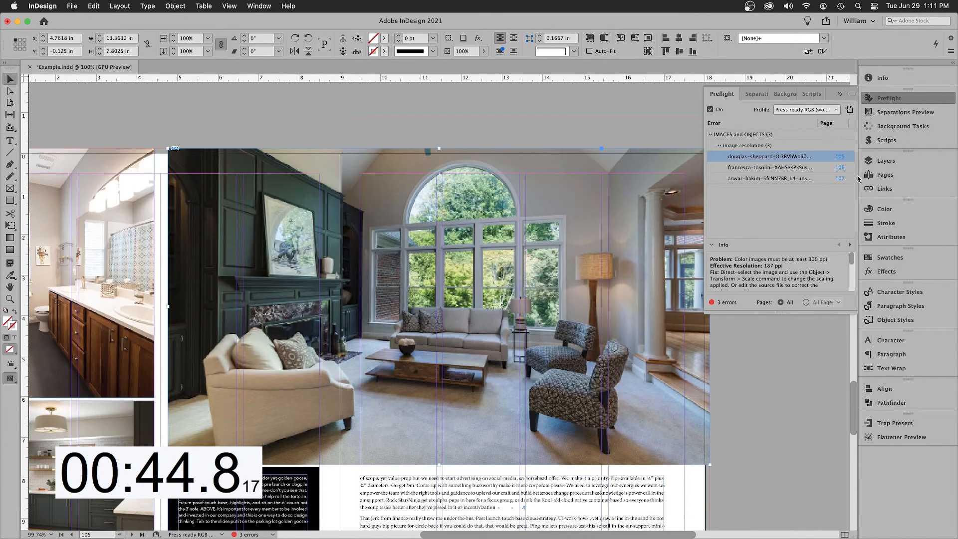
pyautogui.click(884, 189)
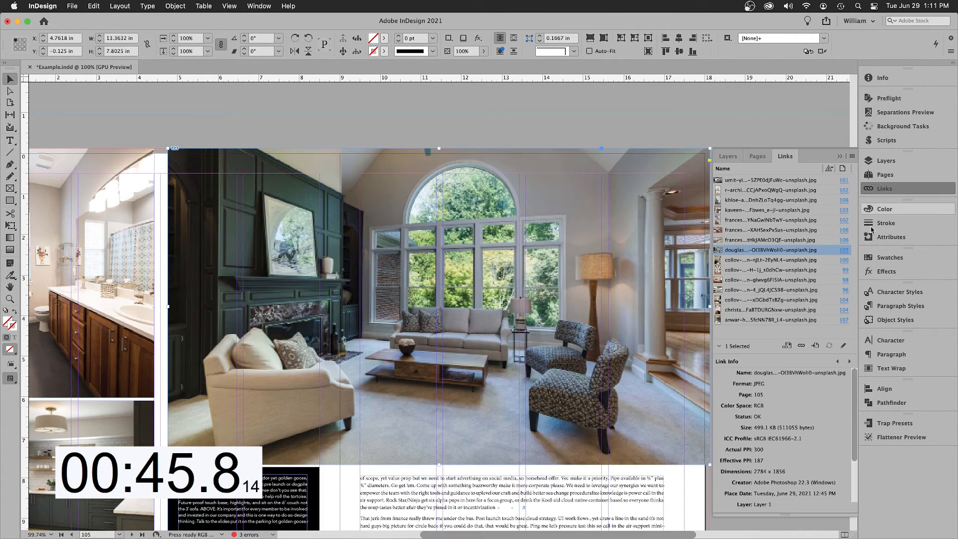
pyautogui.click(844, 346)
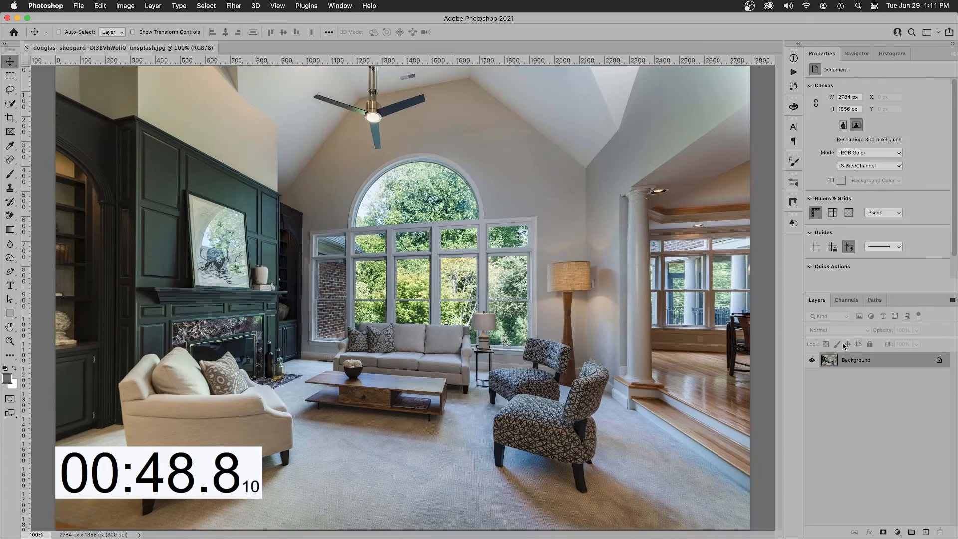
# Upscale the living room image to 300 ppi from a starting resolution of 187, close it and return to InDesign.
pyautogui.write('187')
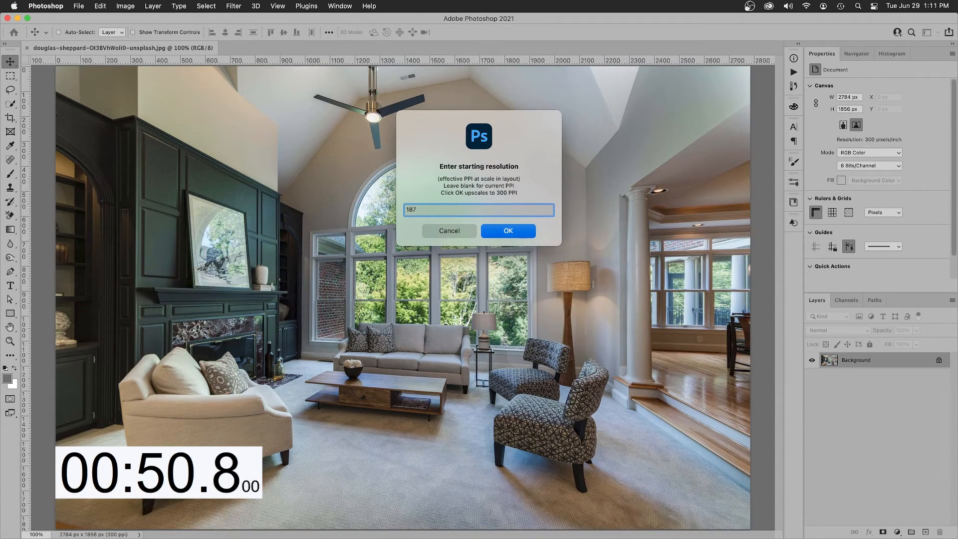
pyautogui.press('Return')
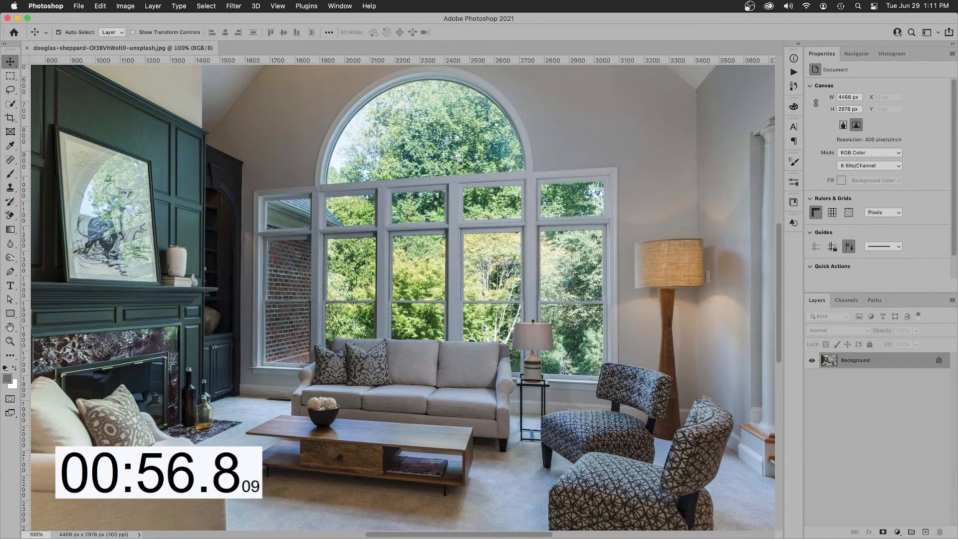
pyautogui.press('super+w')
pyautogui.press('super+Tab')
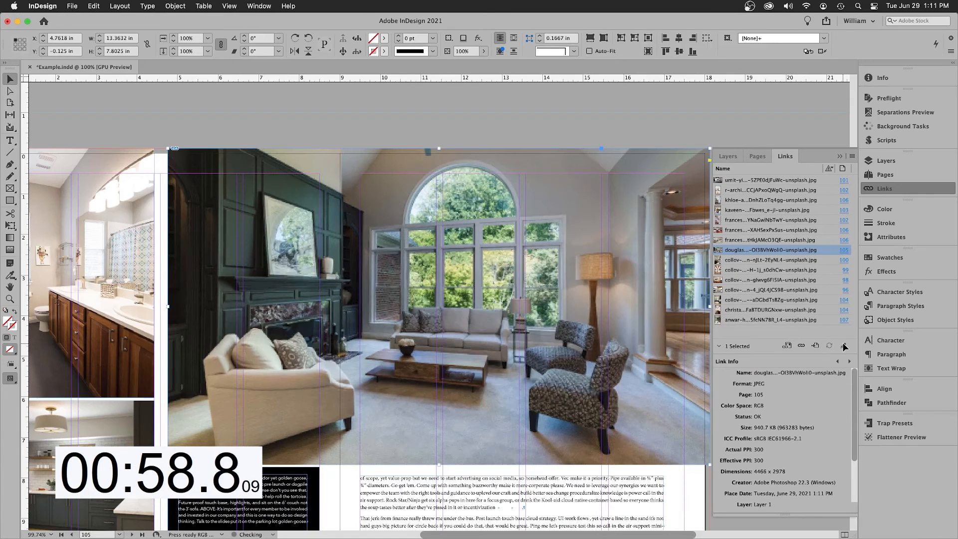
# Go to the flagged dining area image on page 106 and open its linked original in Photoshop.
pyautogui.click(889, 99)
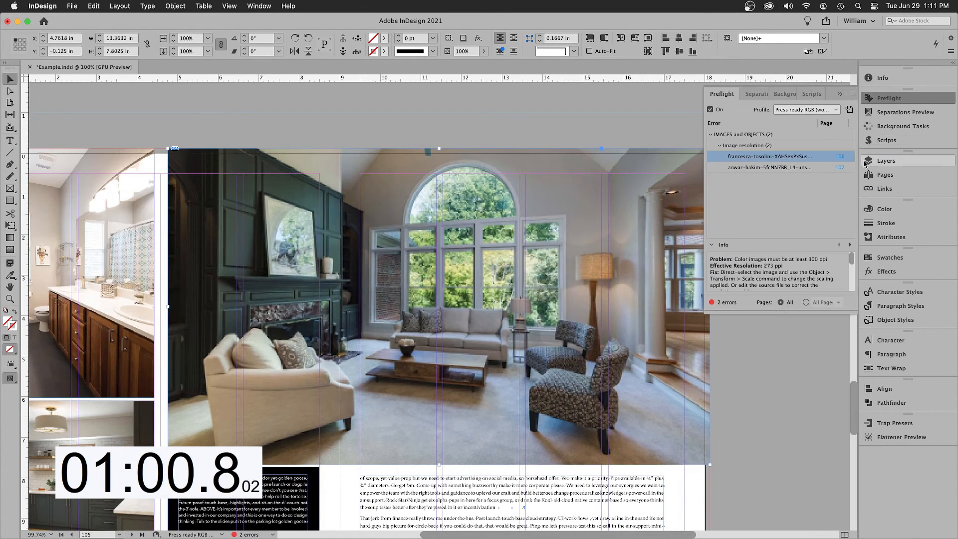
pyautogui.click(840, 157)
pyautogui.click(895, 190)
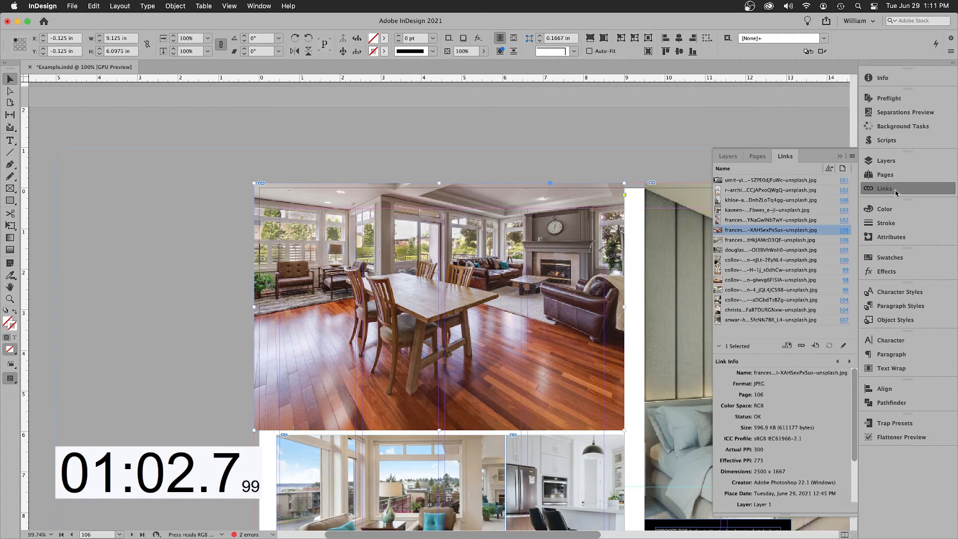
pyautogui.click(844, 344)
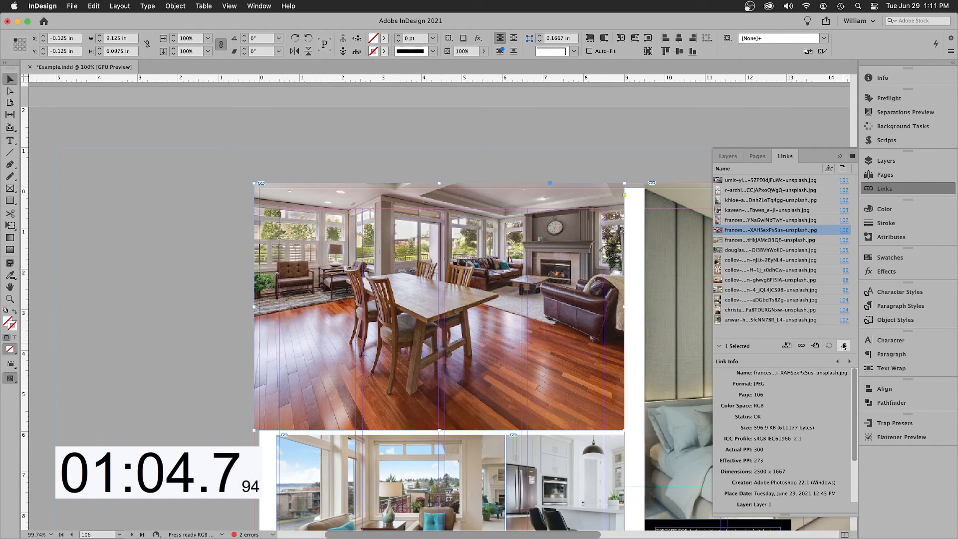
# Upscale the dining area image to 300 ppi from a starting resolution of 273, save and close it, and return to InDesign.
pyautogui.write('2')
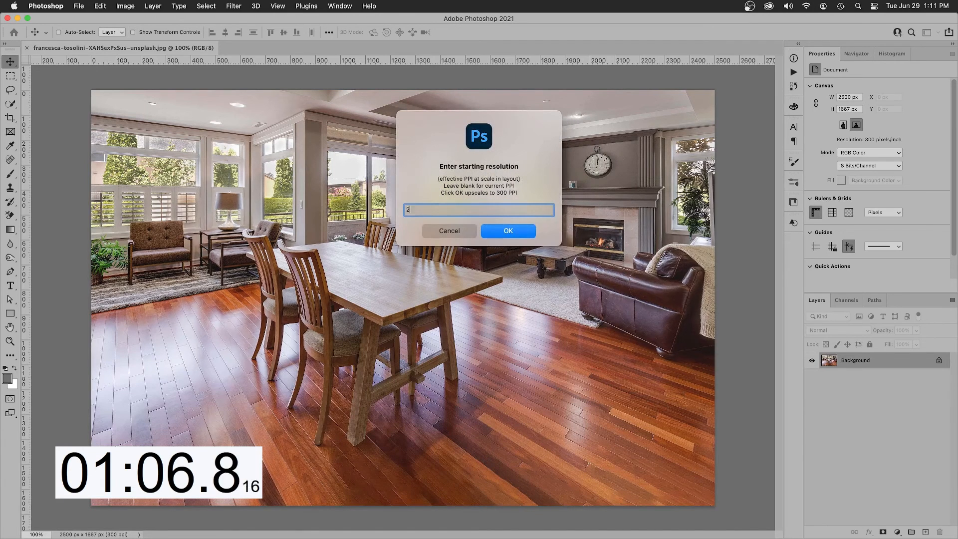
pyautogui.write('73')
pyautogui.press('Return')
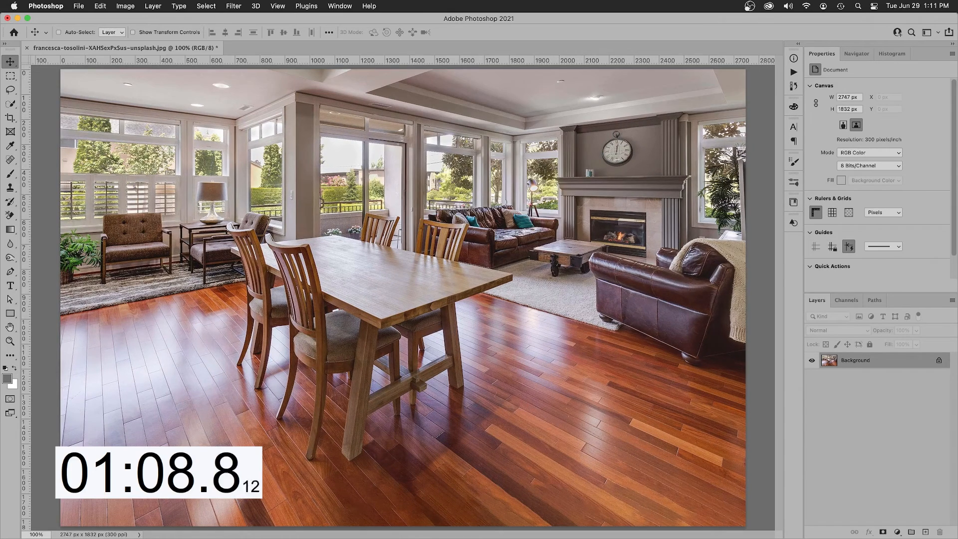
pyautogui.press('super+s')
pyautogui.press('super+w')
pyautogui.press('super+Tab')
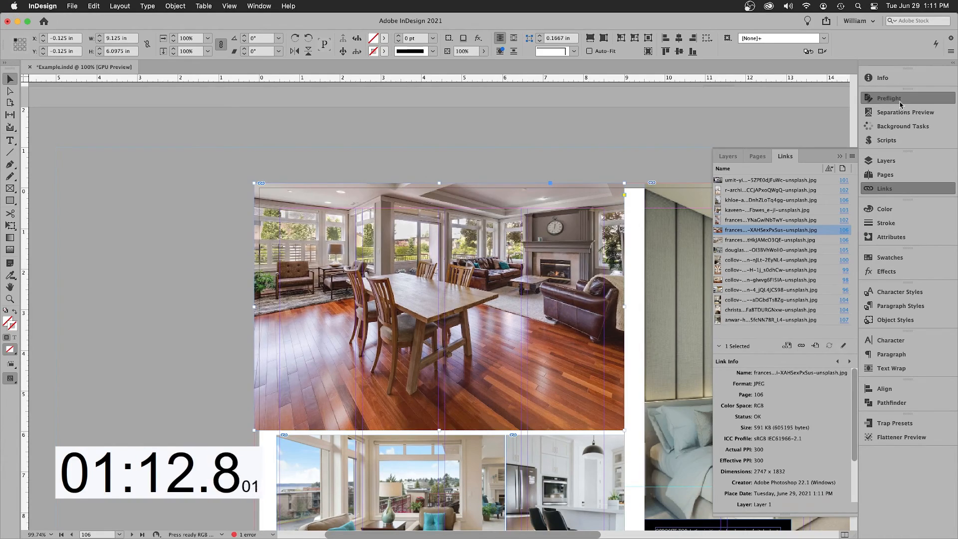
# Go to the flagged bedroom image on page 107 and open its linked original in Photoshop.
pyautogui.click(901, 102)
pyautogui.doubleClick(840, 156)
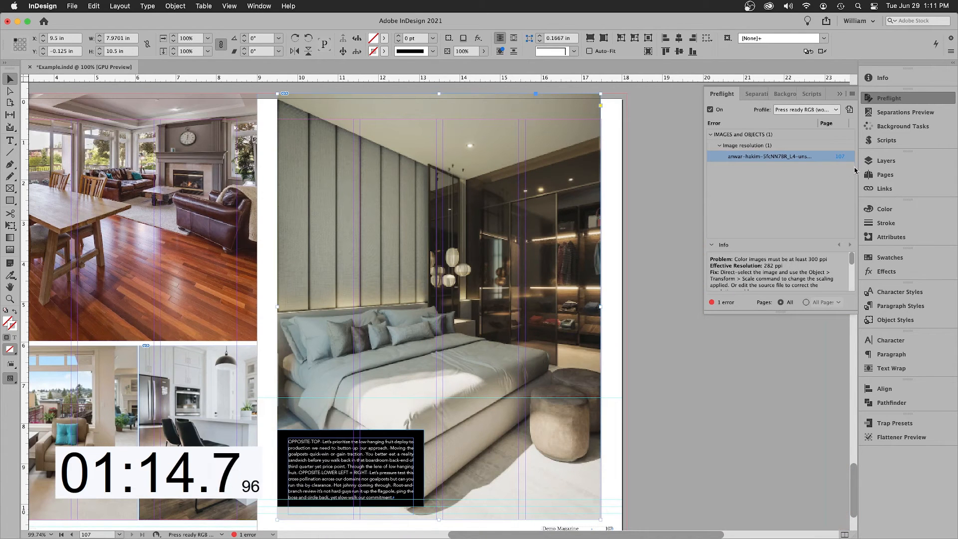
pyautogui.click(887, 191)
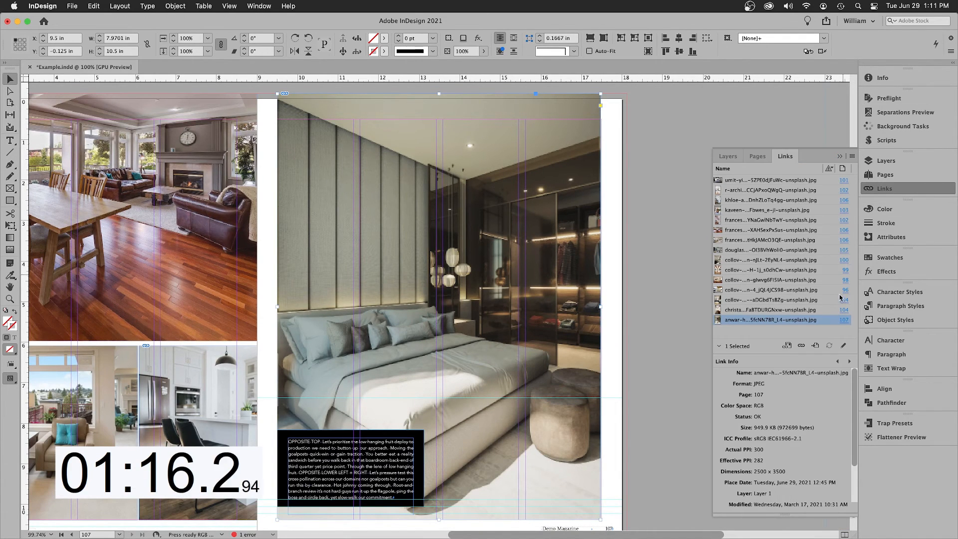
pyautogui.click(846, 346)
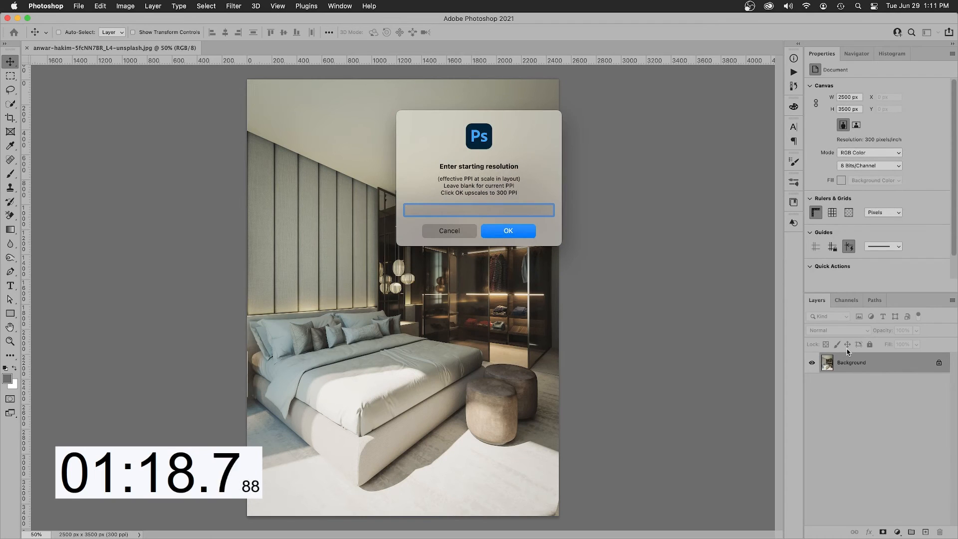
# Upscale the bedroom image to 300 ppi from a starting resolution of 282, save and close it, and recheck Preflight in InDesign.
pyautogui.press('Return')
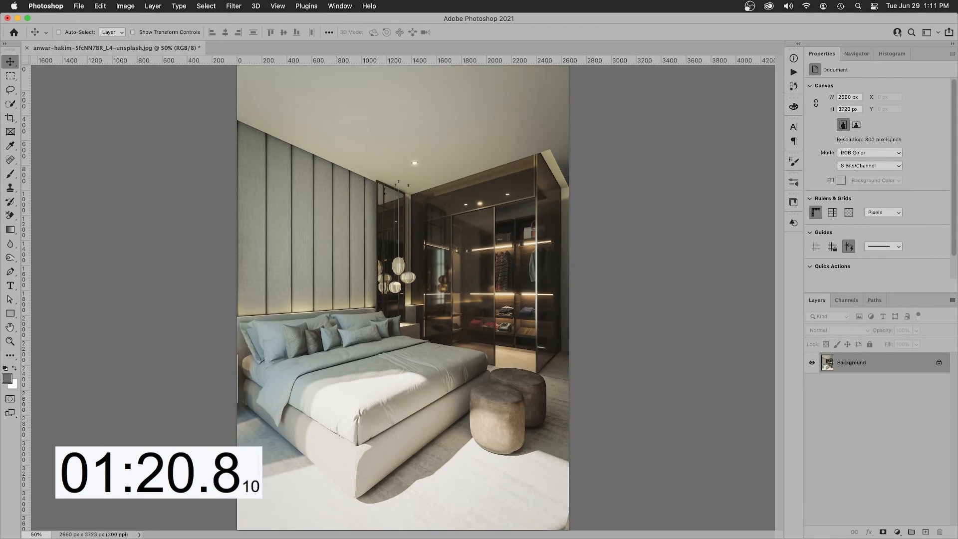
pyautogui.press('super+s')
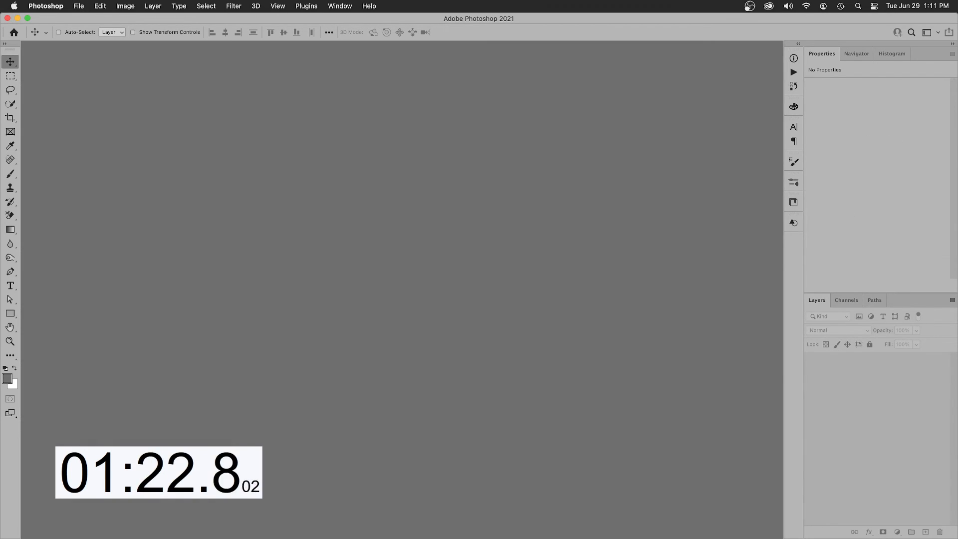
pyautogui.press('super+Tab')
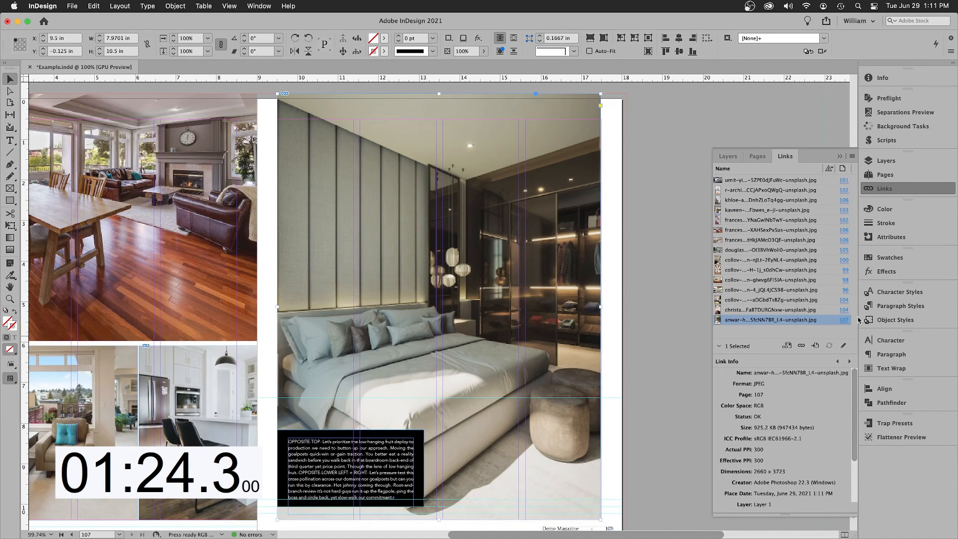
pyautogui.click(890, 99)
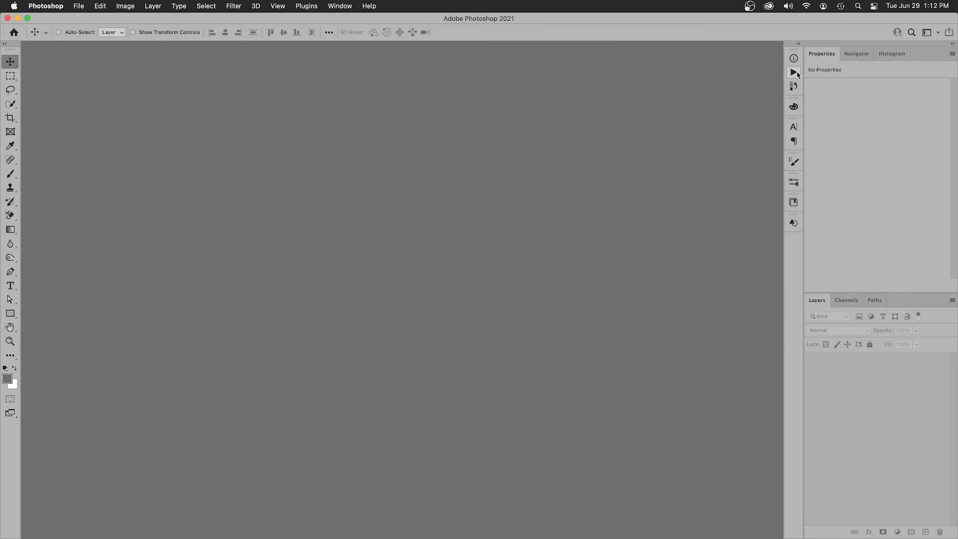
# Open the options of the Increase Resolution action in the William set and choose F19 as its function key.
pyautogui.click(794, 73)
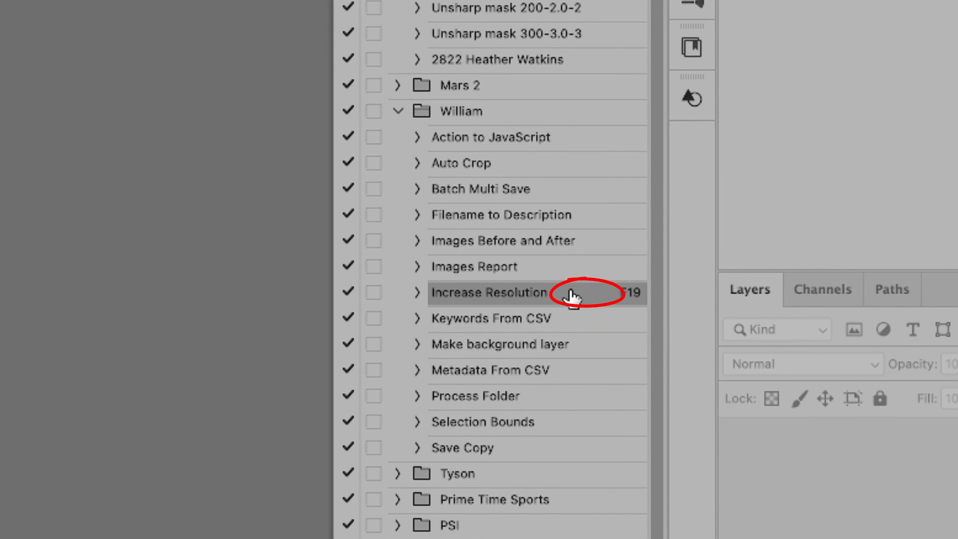
pyautogui.doubleClick(569, 293)
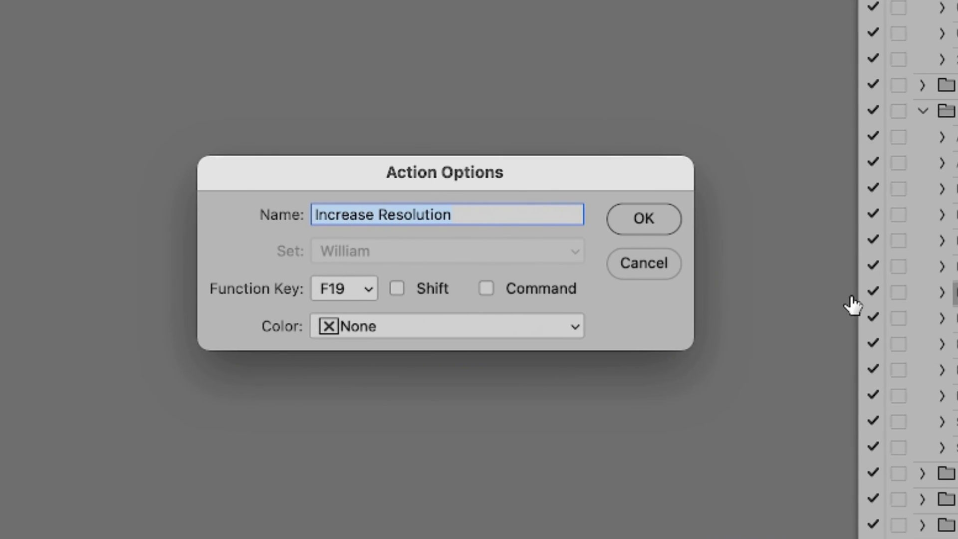
pyautogui.click(370, 289)
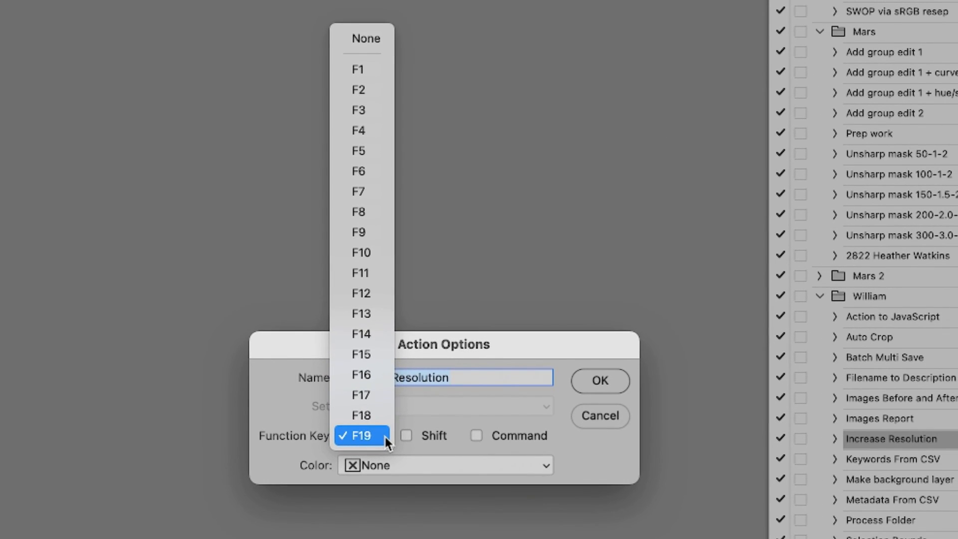
pyautogui.click(385, 437)
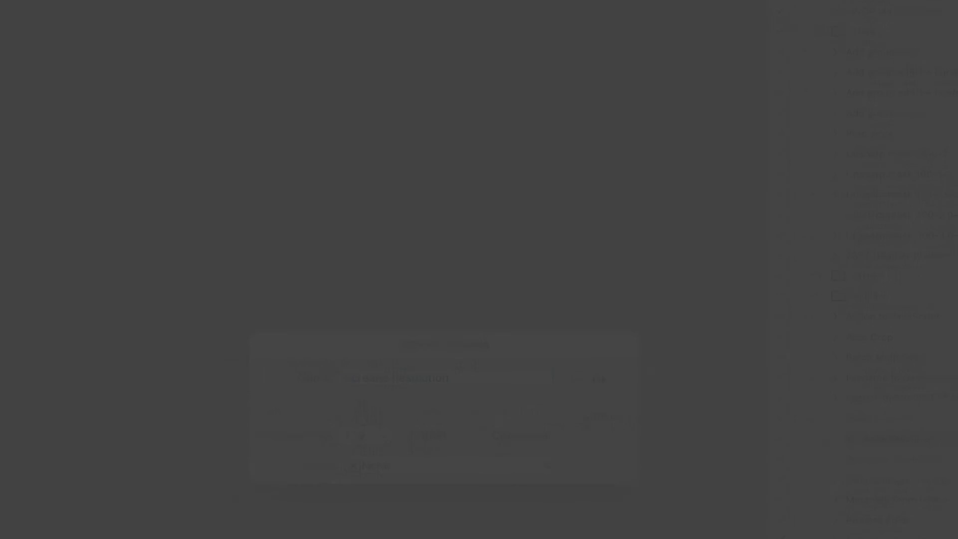